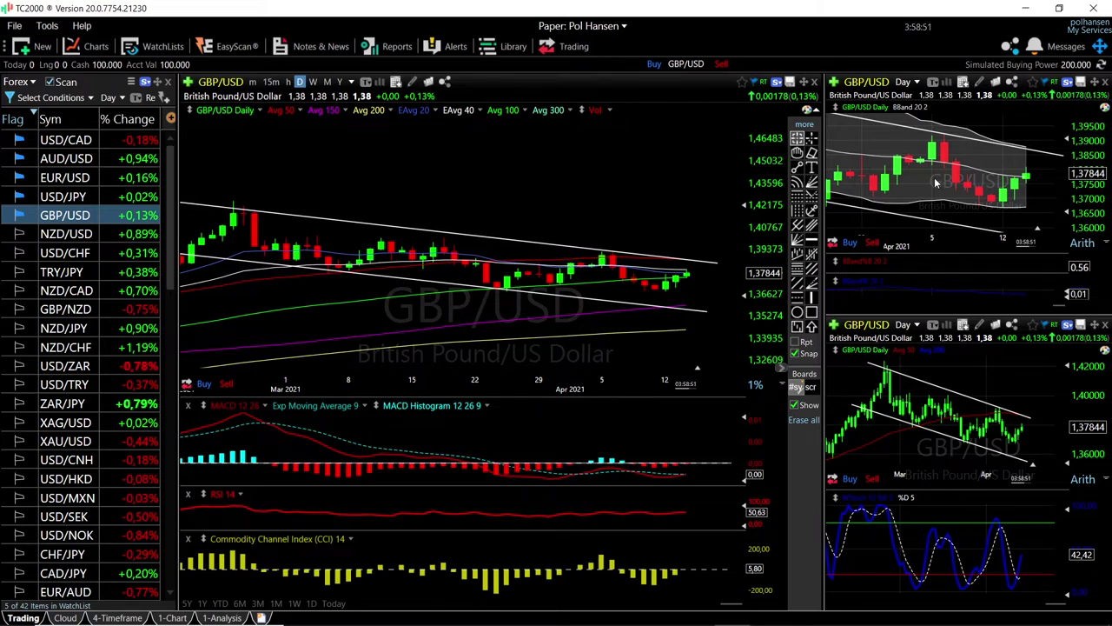
Zoom the GBP/USD daily chart out to show the descending channel back to mid-February 2021.
scroll(935, 183, "down", 2)
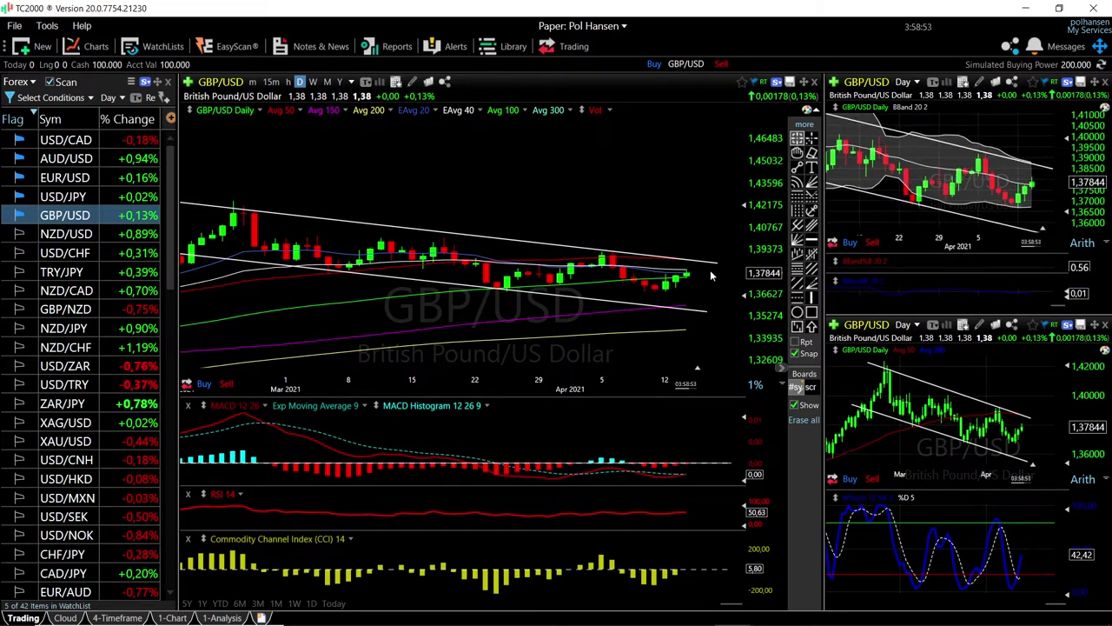
scroll(632, 223, "down", 1)
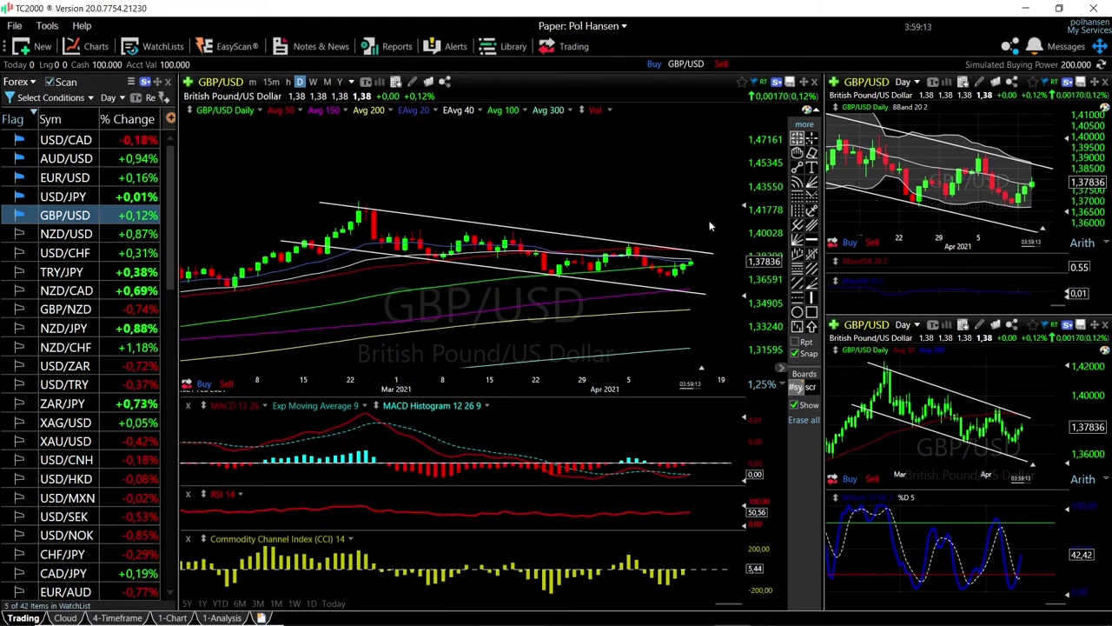
scroll(710, 221, "up", 3)
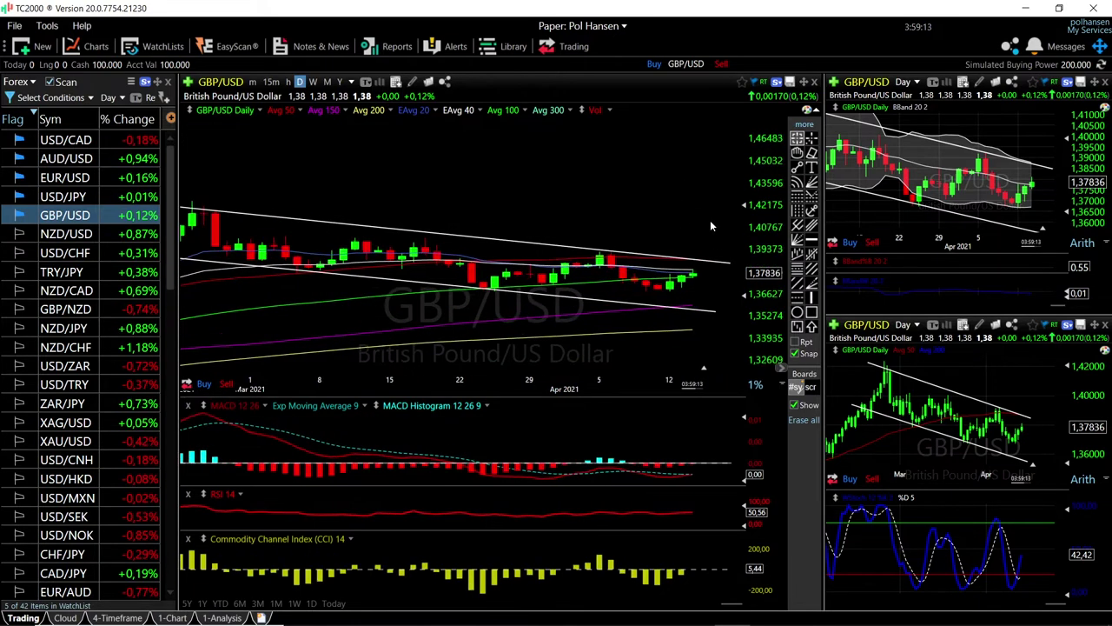
left_click(671, 246)
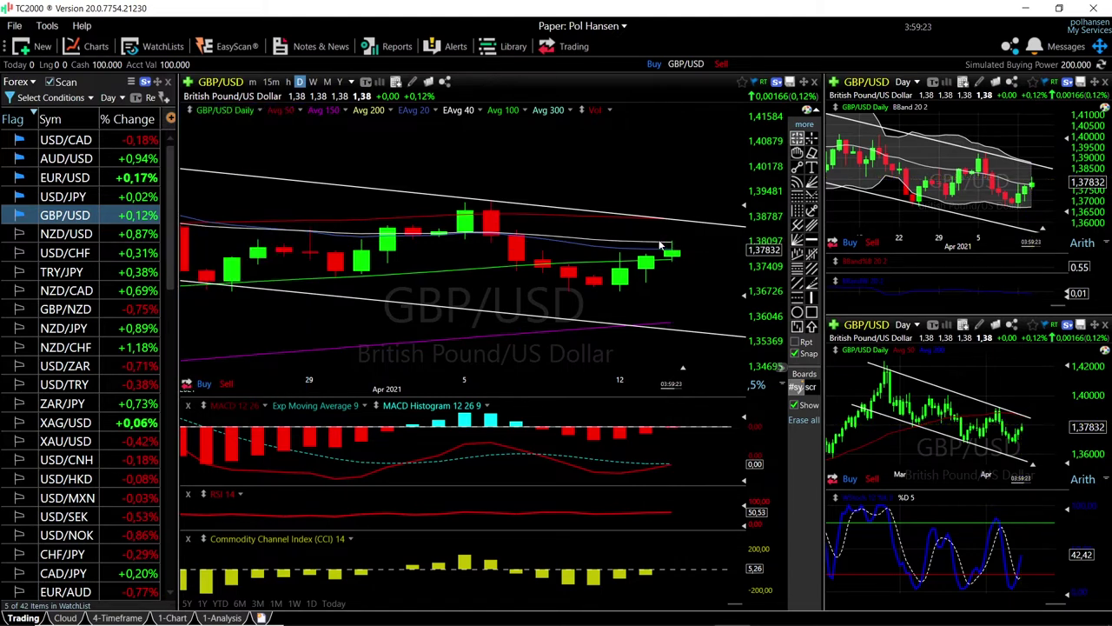
scroll(689, 272, "down", 3)
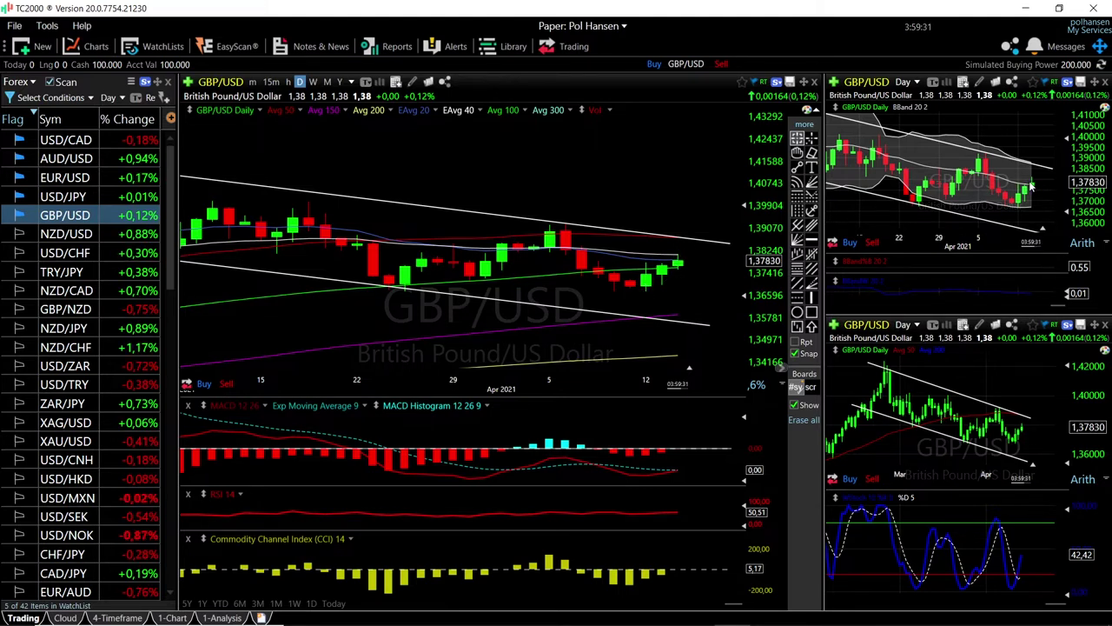
scroll(655, 227, "down", 5)
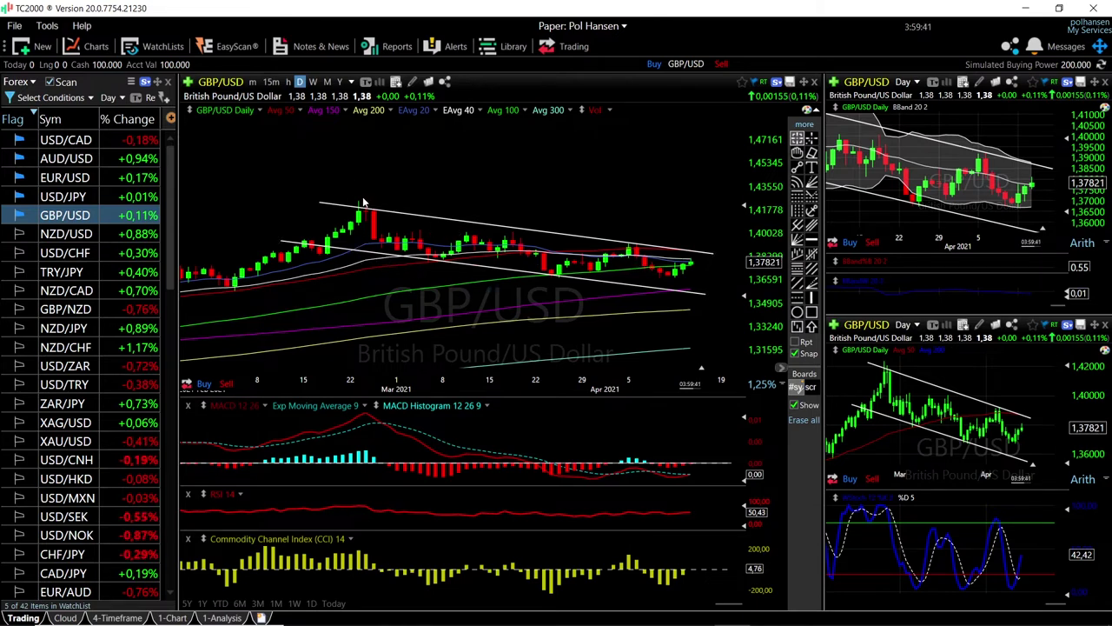
scroll(677, 277, "up", 3)
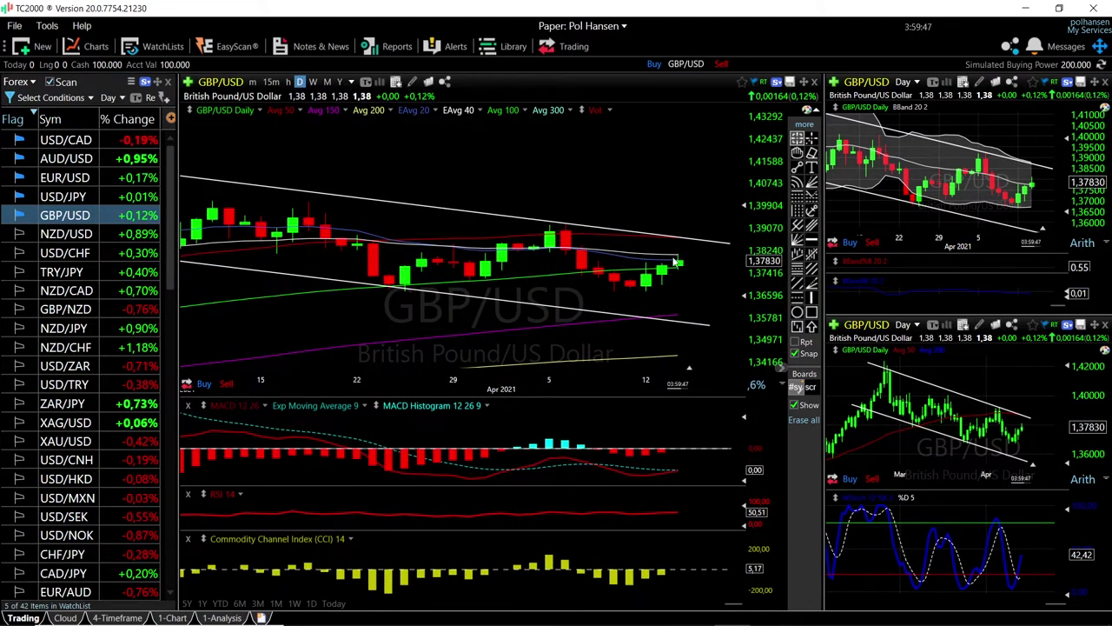
mouse_move(683, 246)
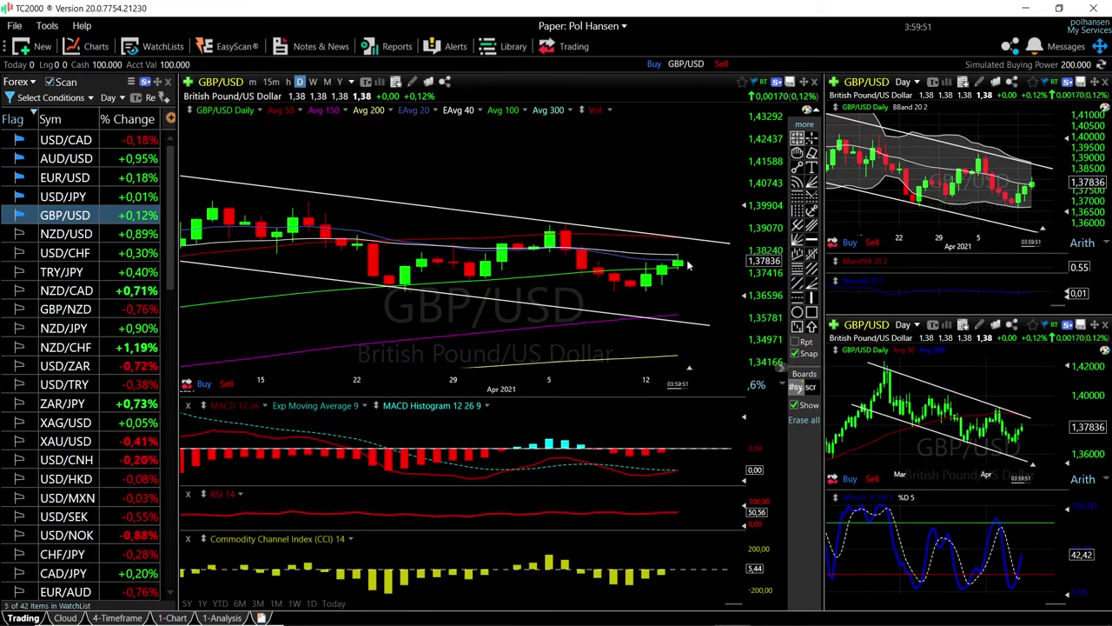
scroll(686, 265, "down", 5)
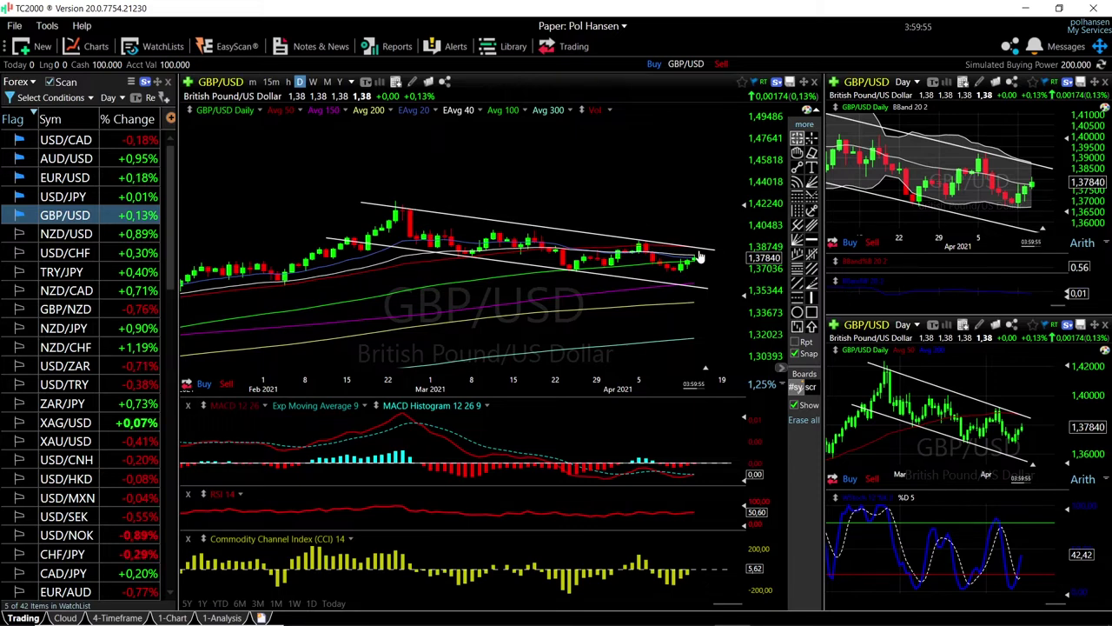
mouse_move(710, 270)
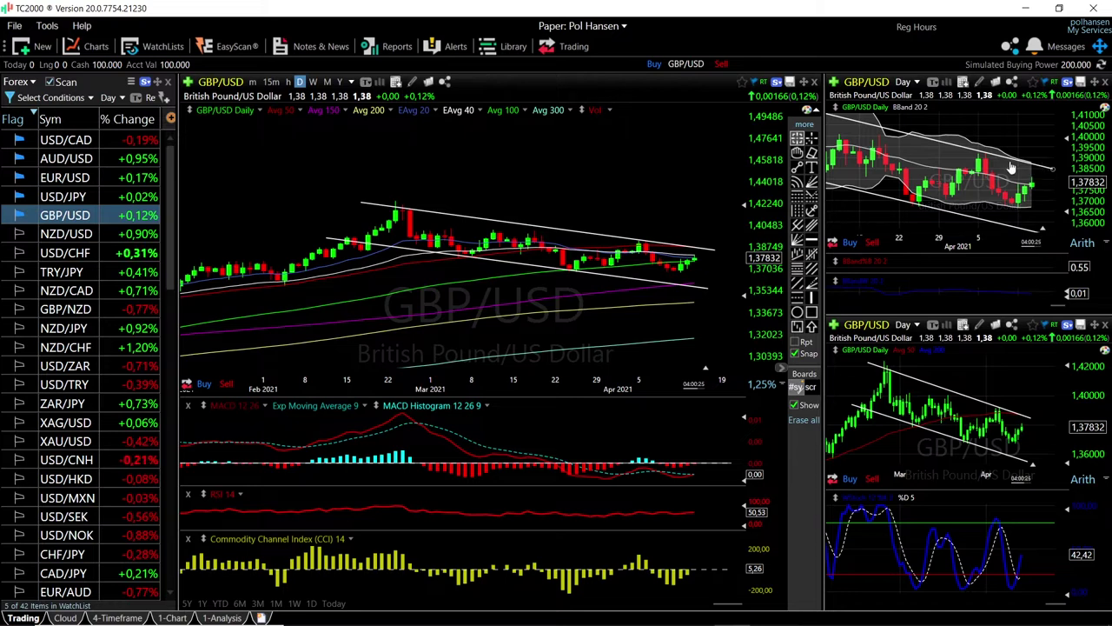
key("Up")
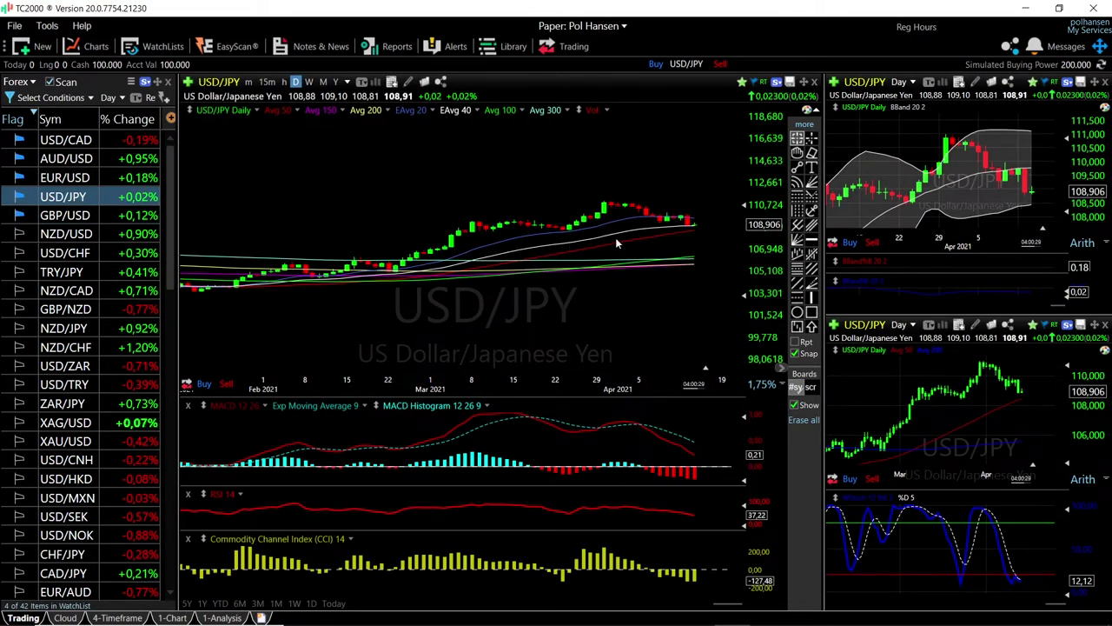
Read the latest USD/JPY candle: open 108,882, high 109,095, low 108,809, Bollinger Bands 111,087–108,418.
scroll(616, 244, "up", 5)
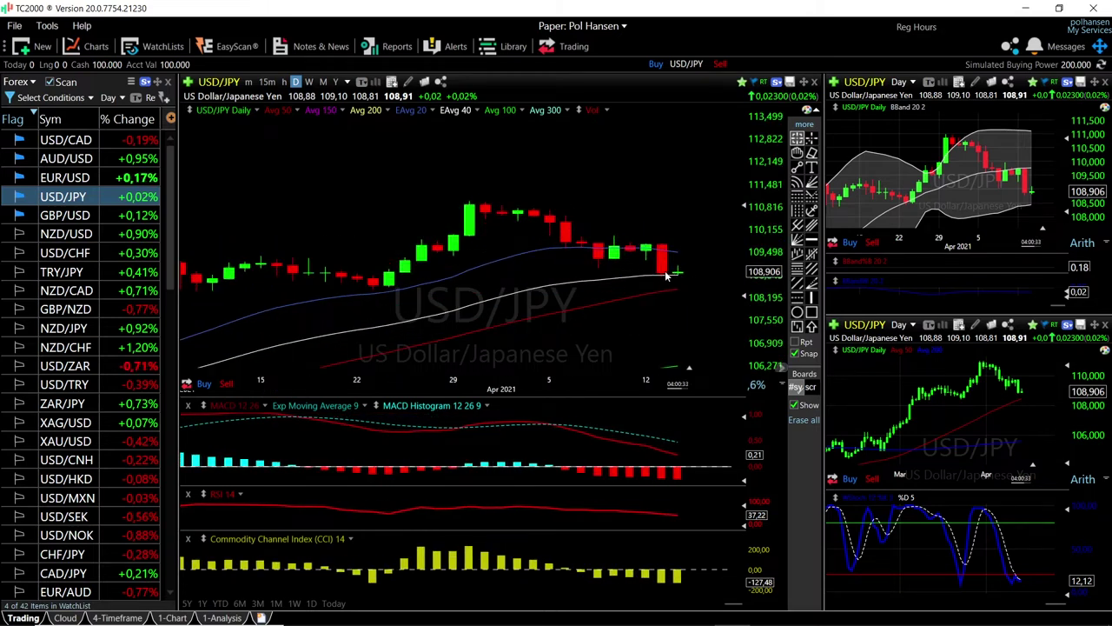
scroll(688, 273, "down", 2)
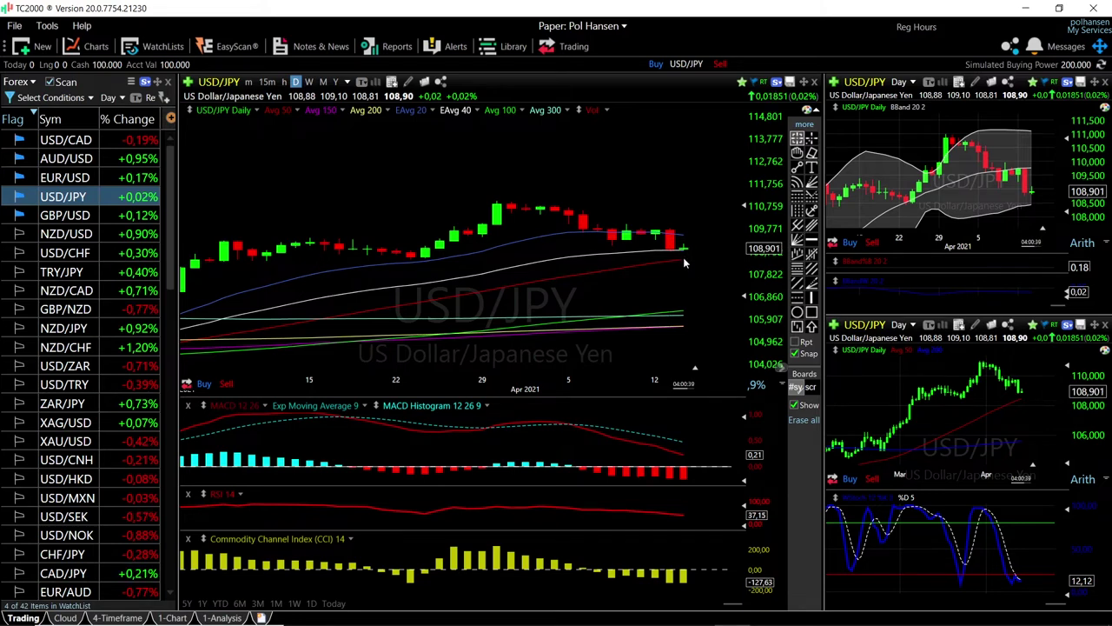
left_click_drag(683, 258, 684, 258)
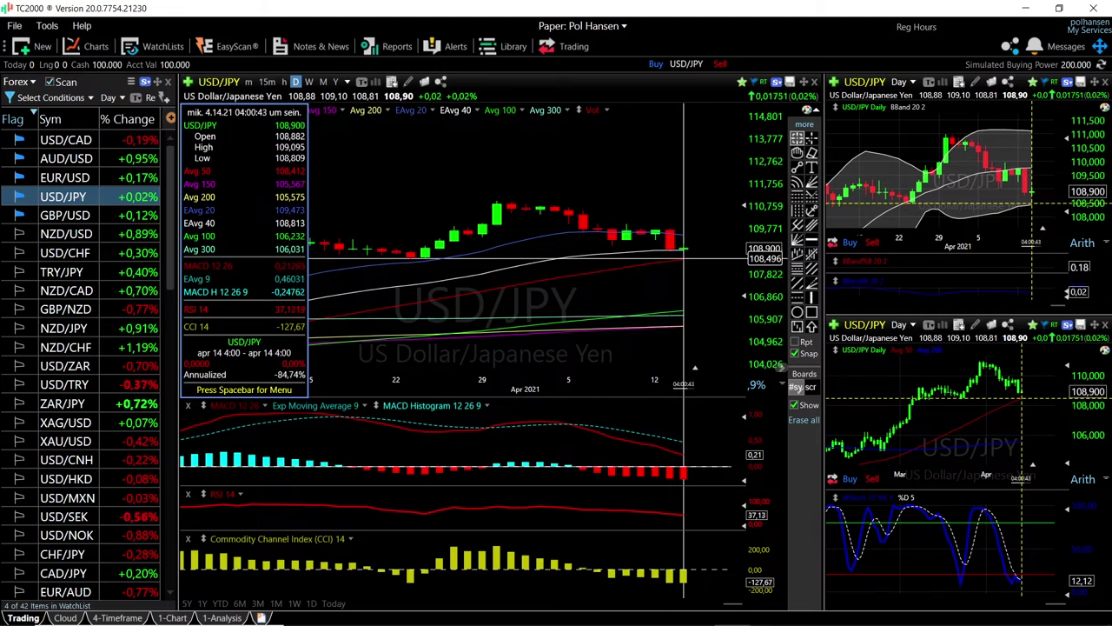
middle_click(683, 258)
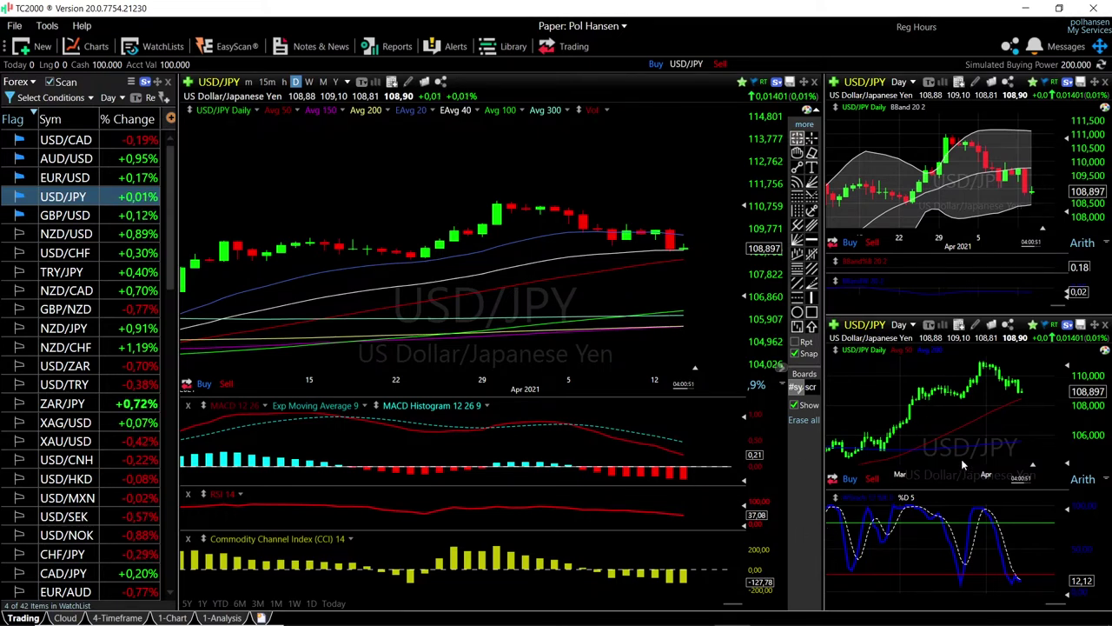
scroll(733, 459, "down", 2)
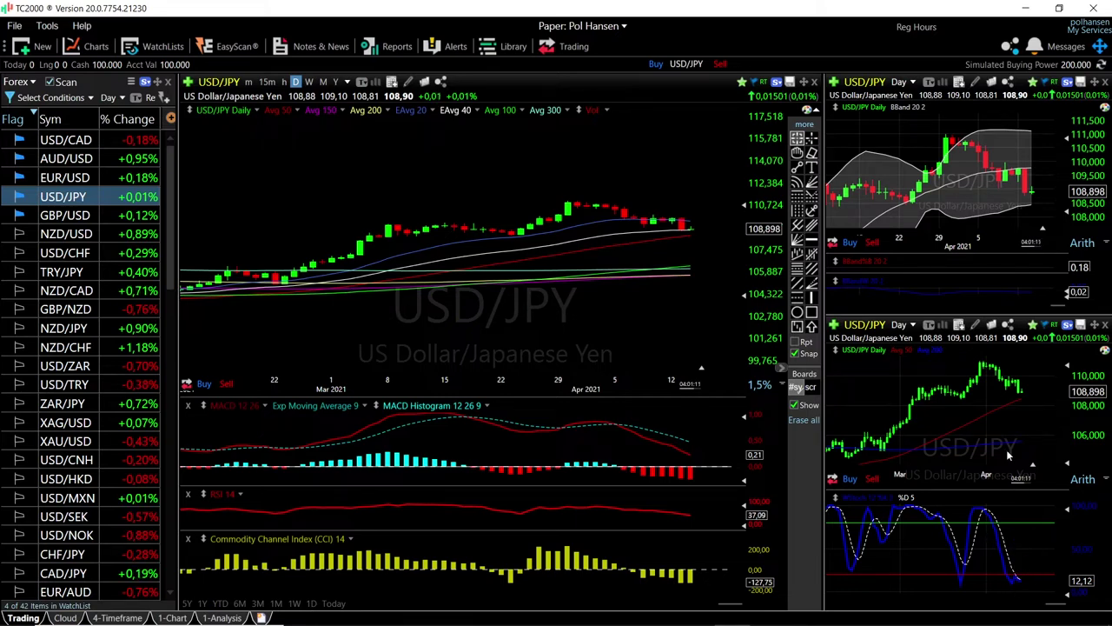
left_click(1033, 208)
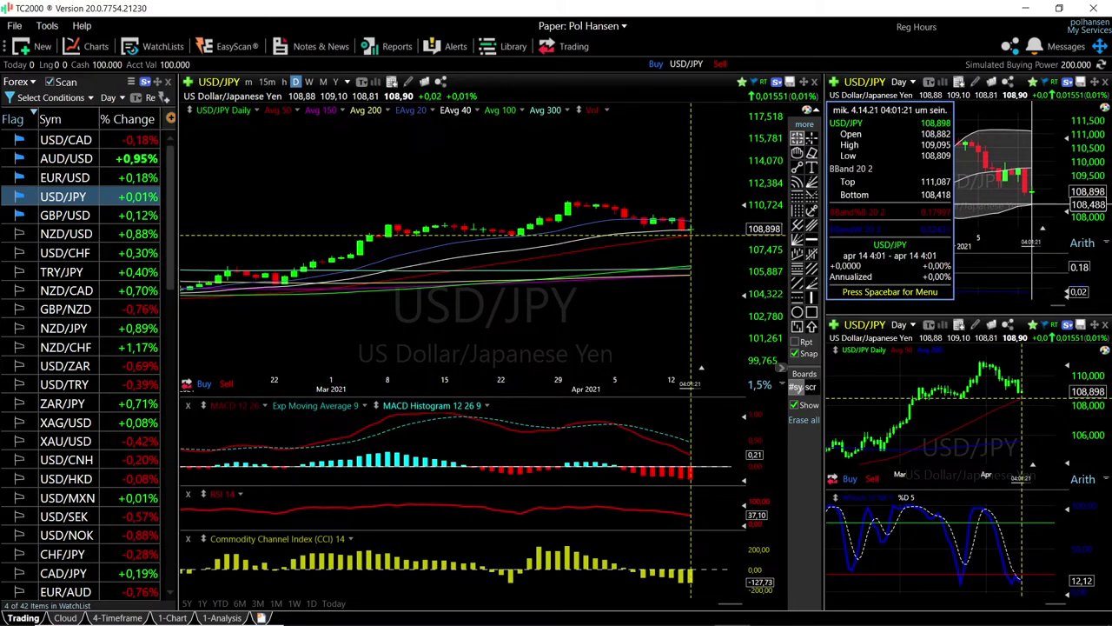
Check USD/JPY's latest candle near 108,89 with negative MACD and CCI -127,98, then load EUR/USD.
left_click(1033, 208)
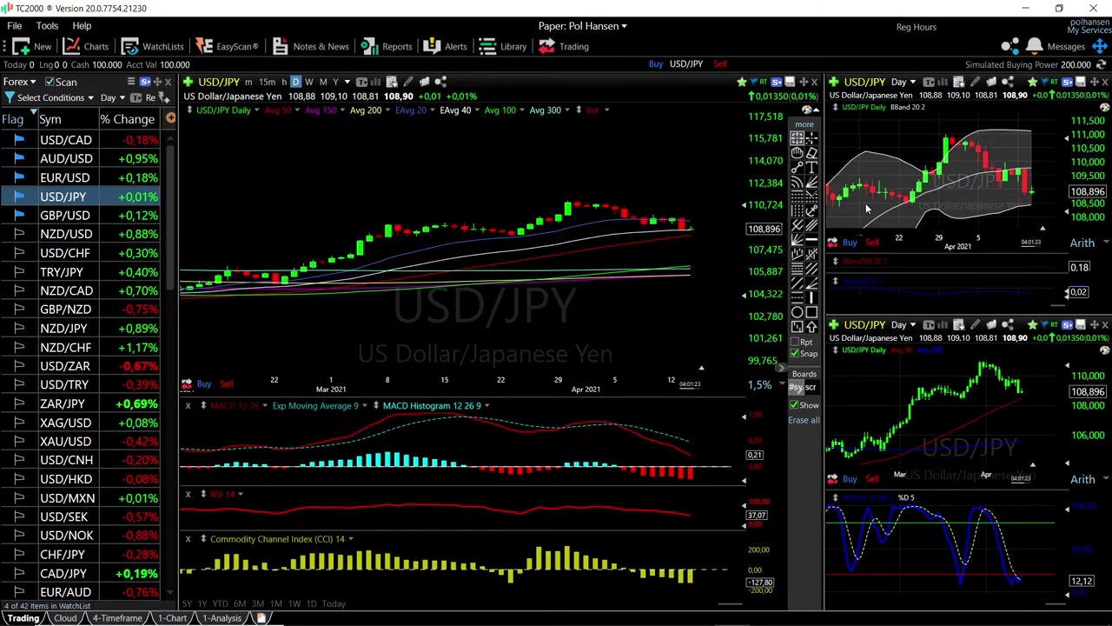
scroll(944, 192, "down", 2)
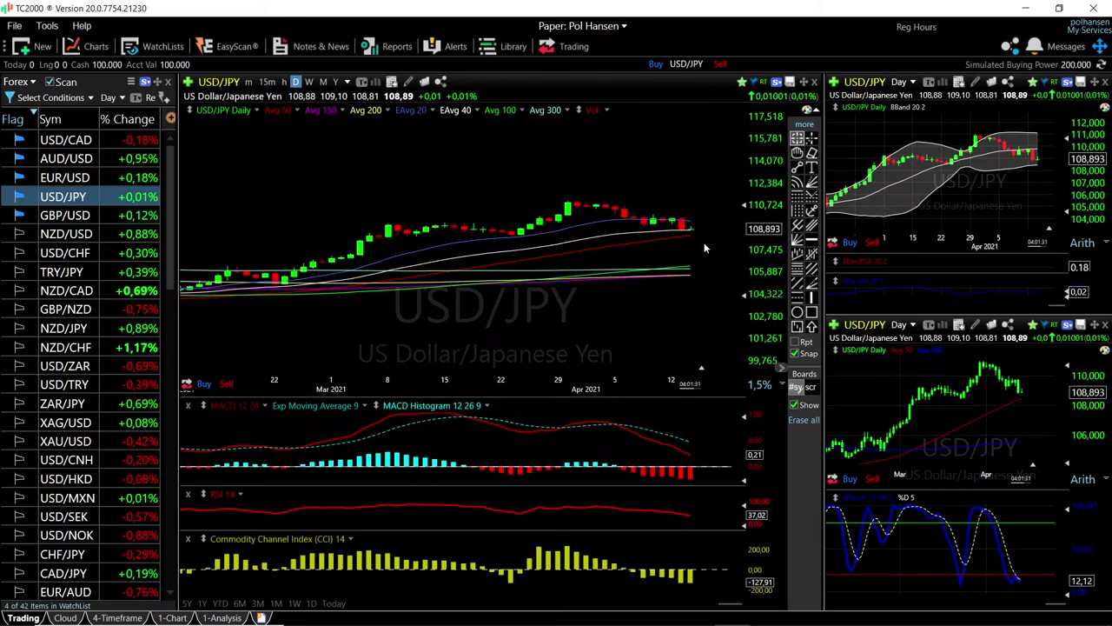
scroll(694, 225, "up", 3)
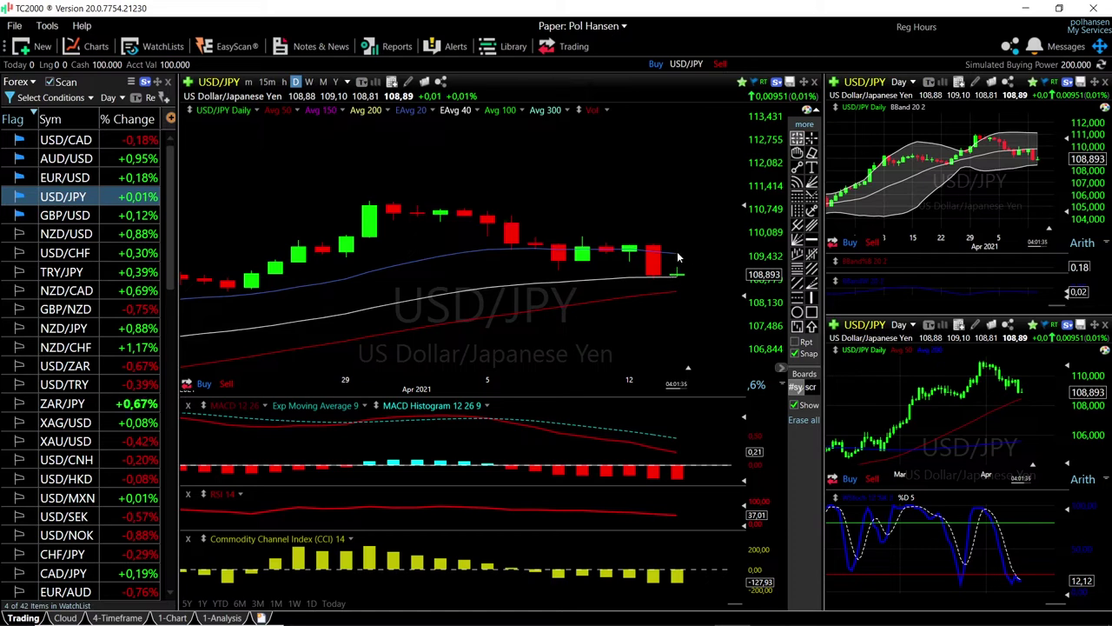
left_click(678, 255)
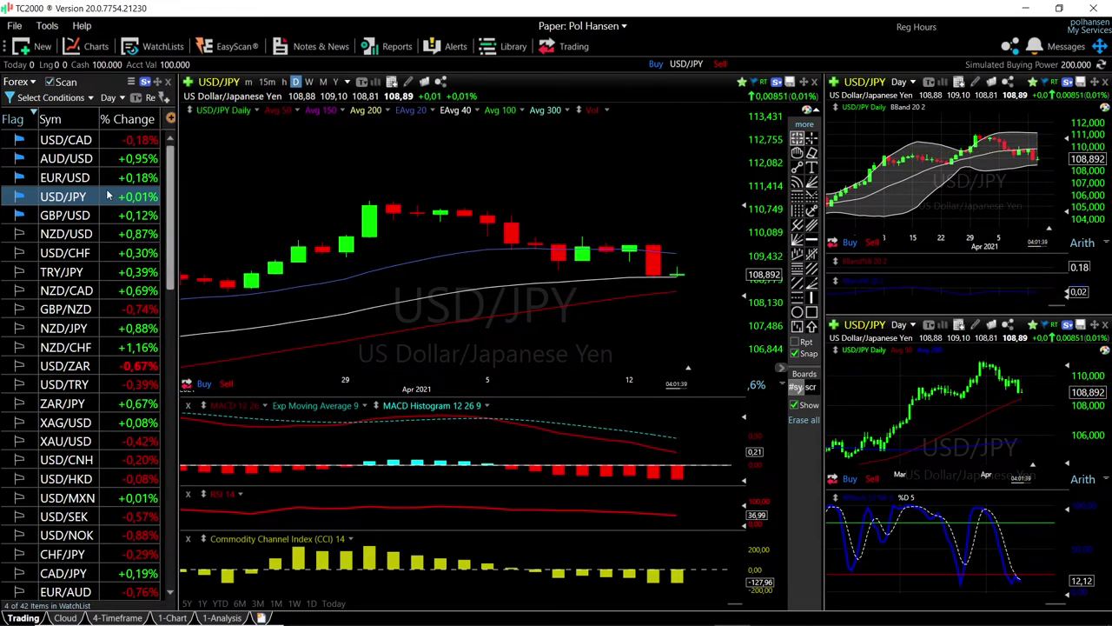
key("Up")
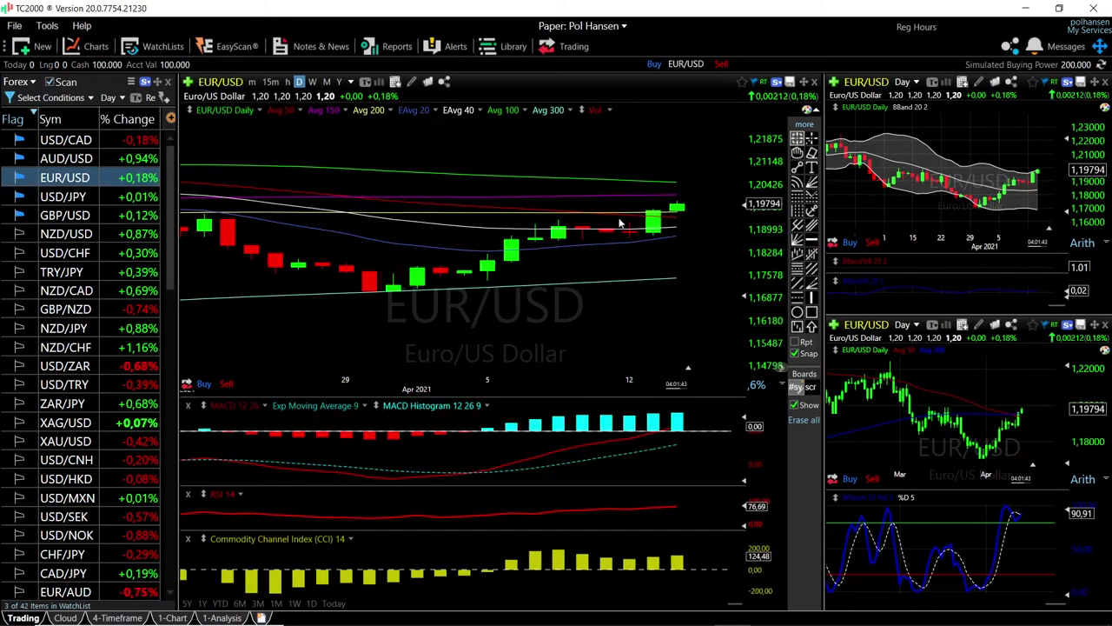
Review the late-February EUR/USD bar's values, then switch all charts to AUD/USD.
scroll(634, 219, "down", 2)
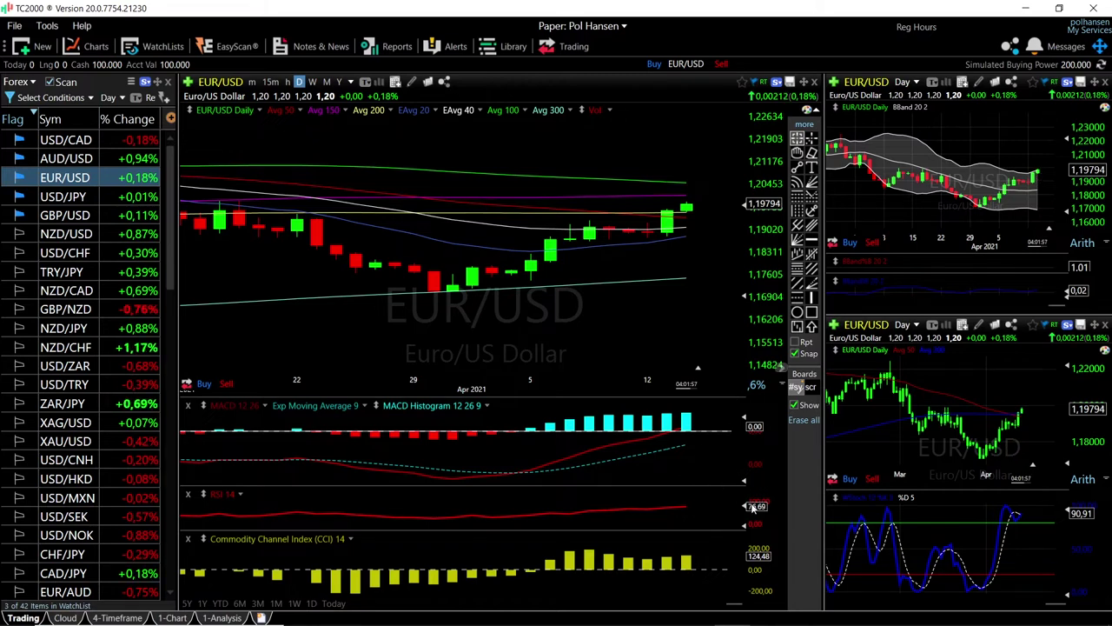
scroll(716, 463, "down", 2)
scroll(716, 457, "down", 2)
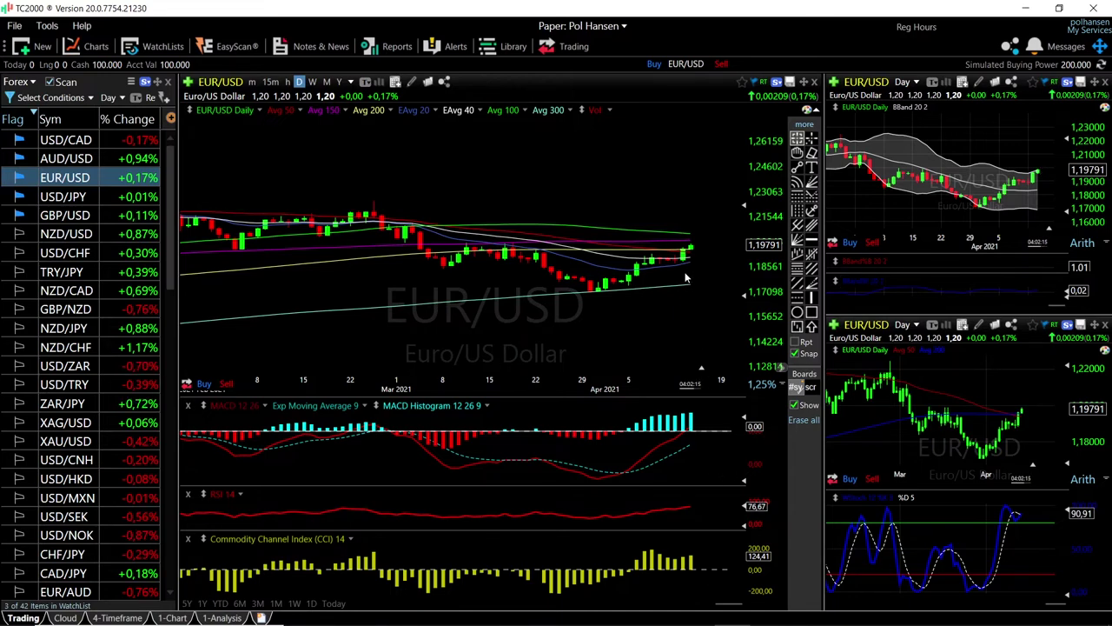
scroll(690, 266, "up", 3)
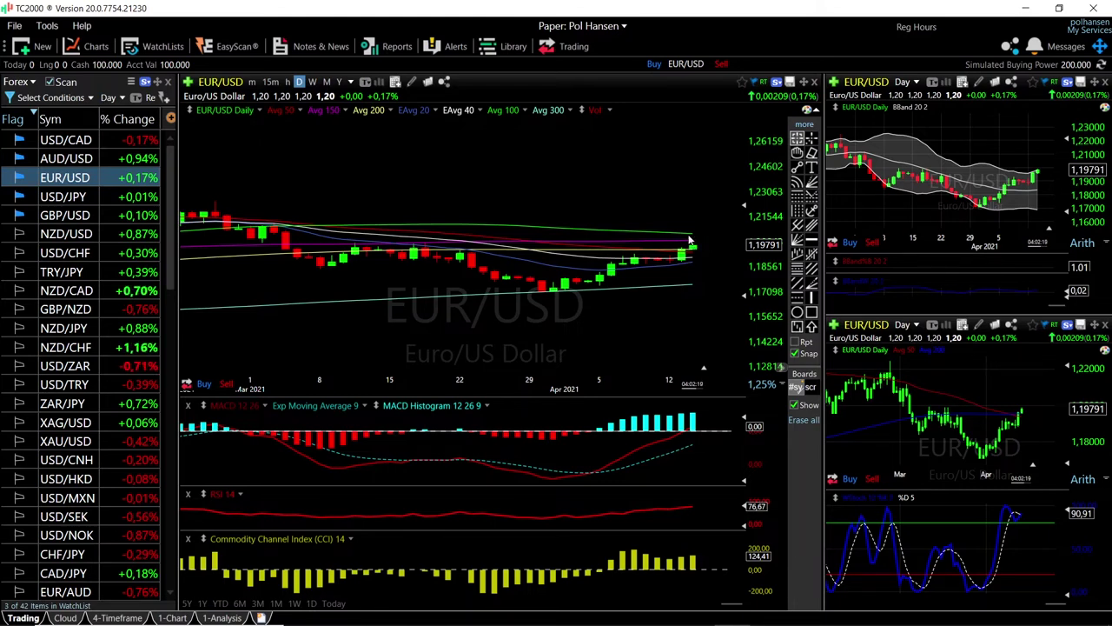
scroll(693, 249, "down", 2)
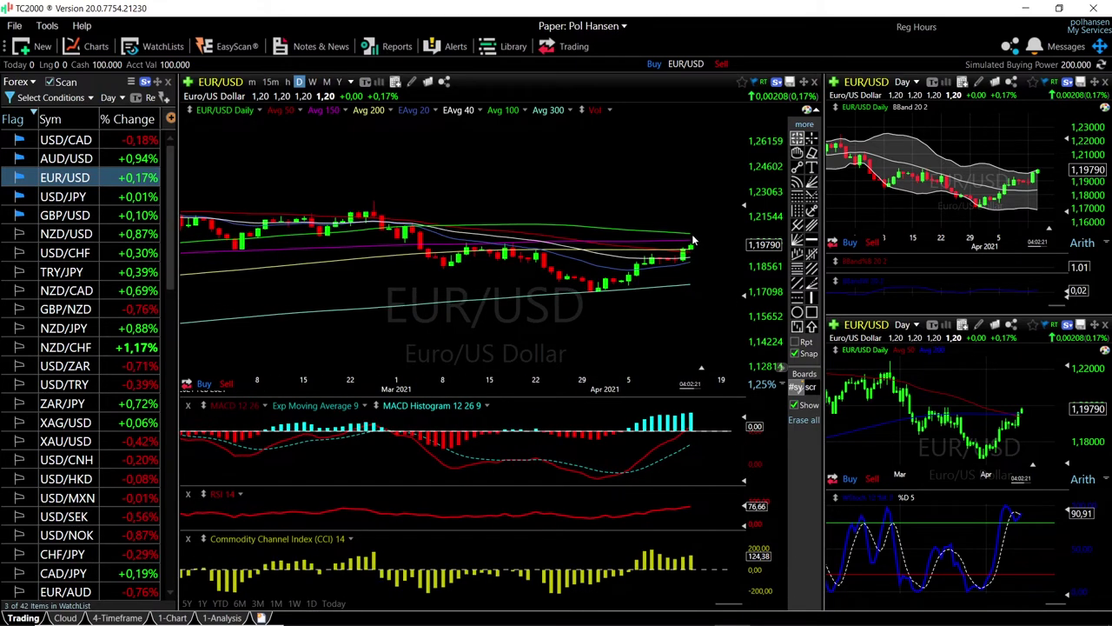
left_click(387, 213)
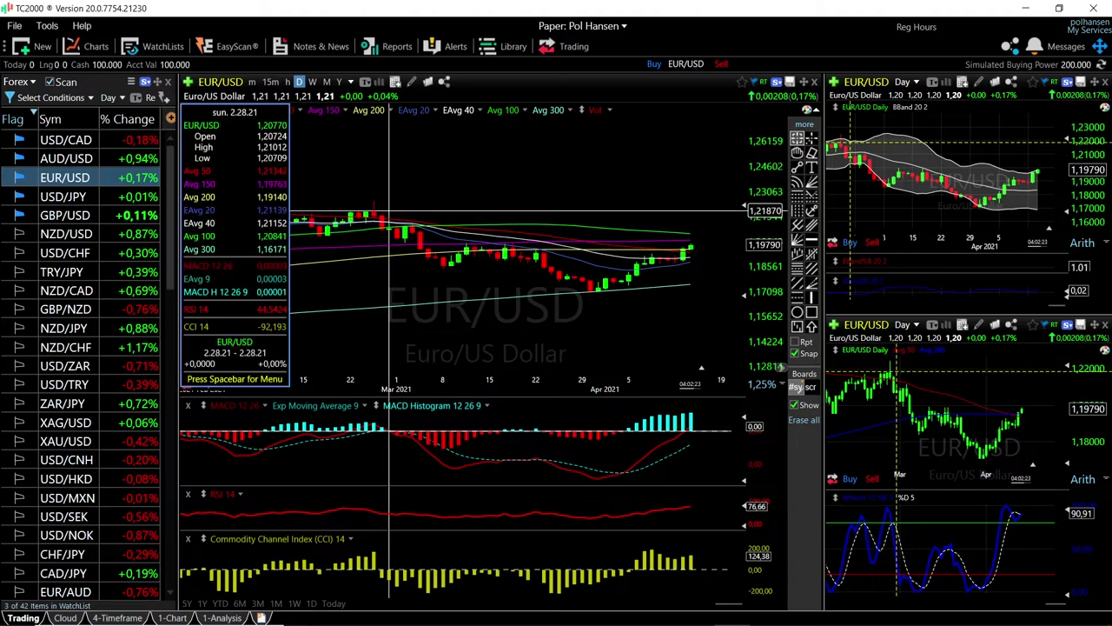
left_click(389, 211)
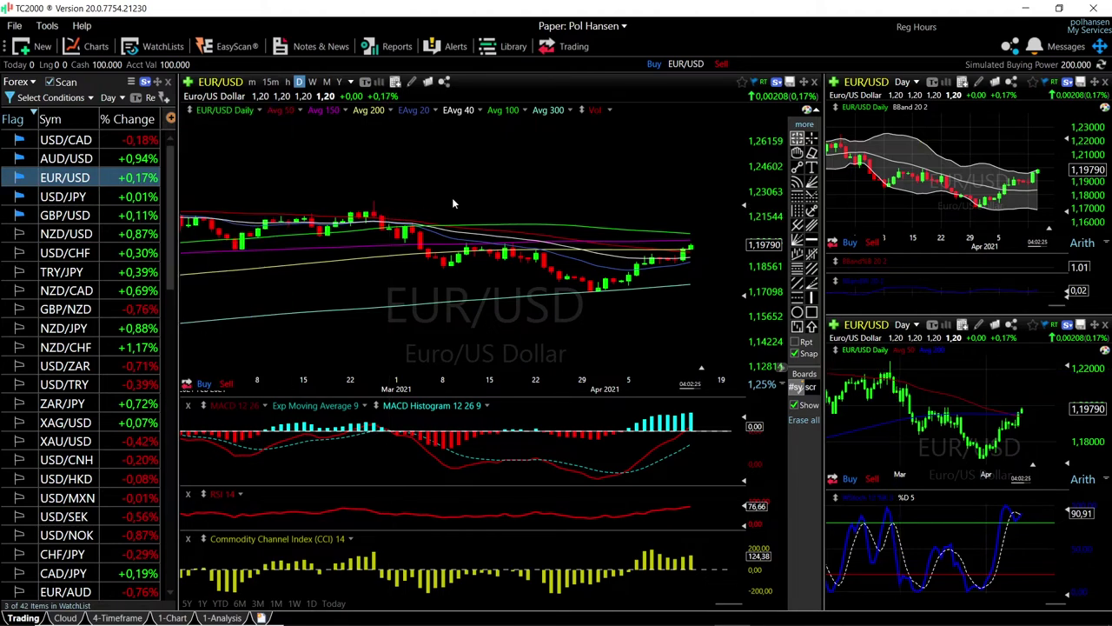
left_click(65, 158)
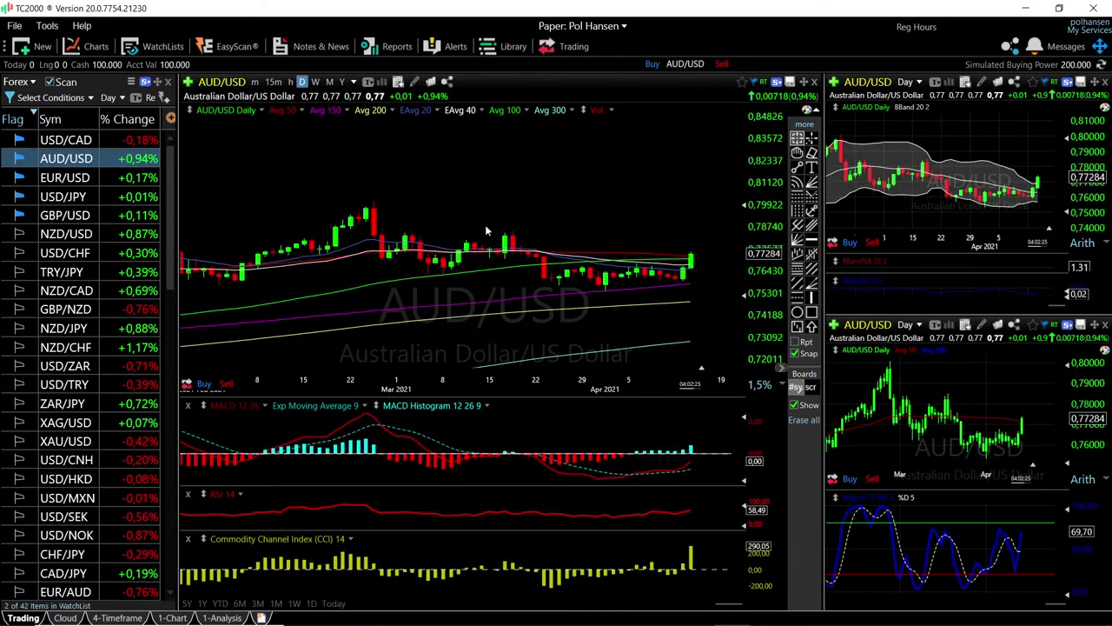
scroll(695, 252, "up", 2)
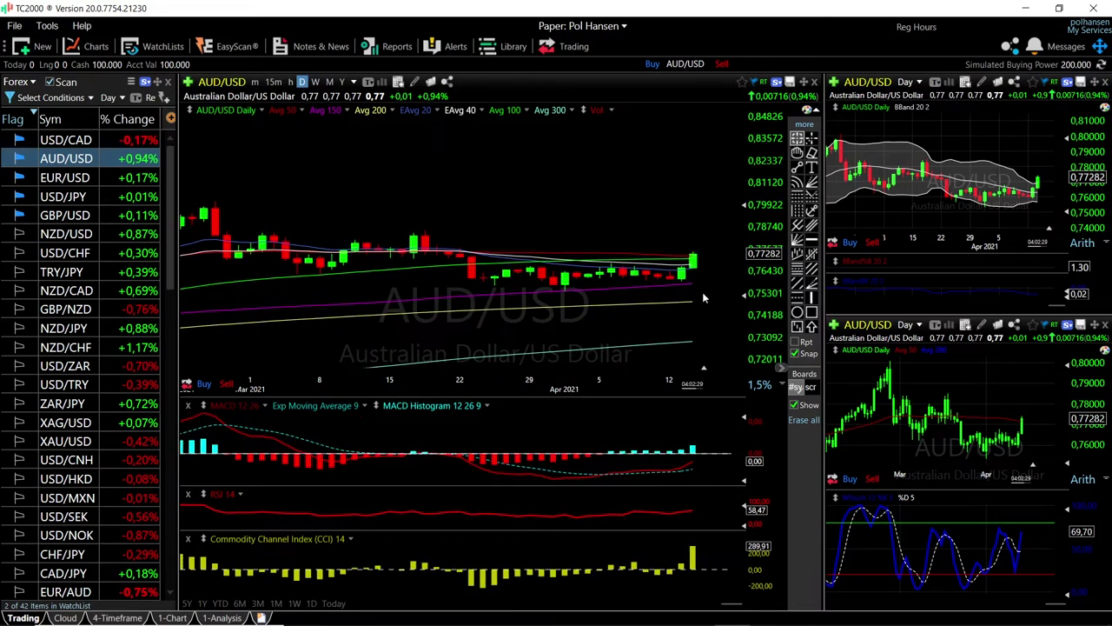
scroll(705, 284, "up", 1)
scroll(695, 277, "up", 1)
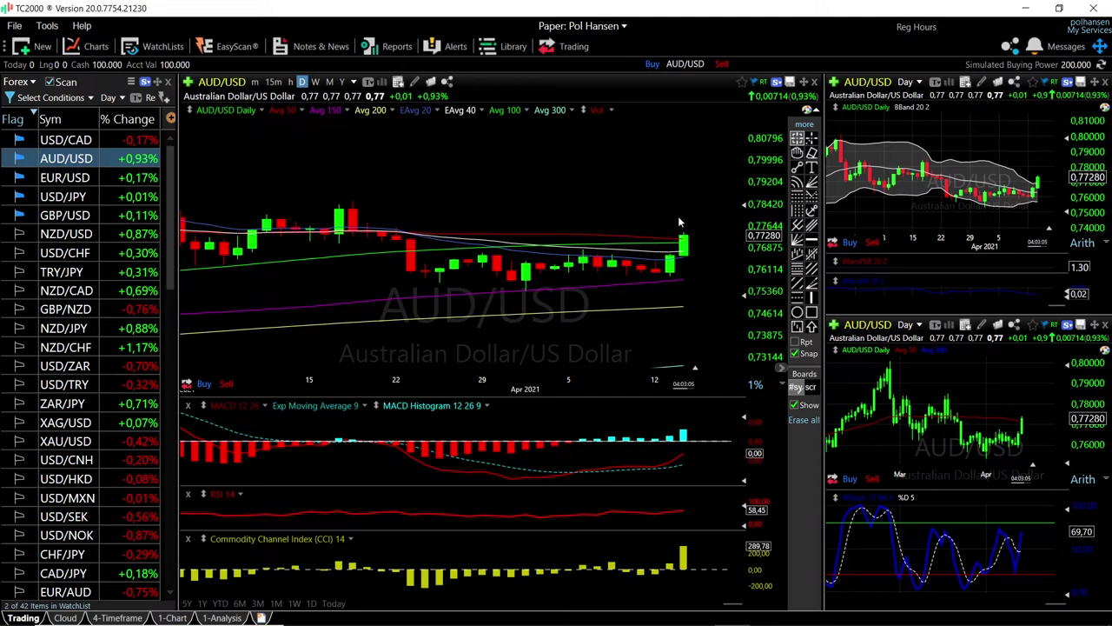
scroll(695, 230, "down", 2)
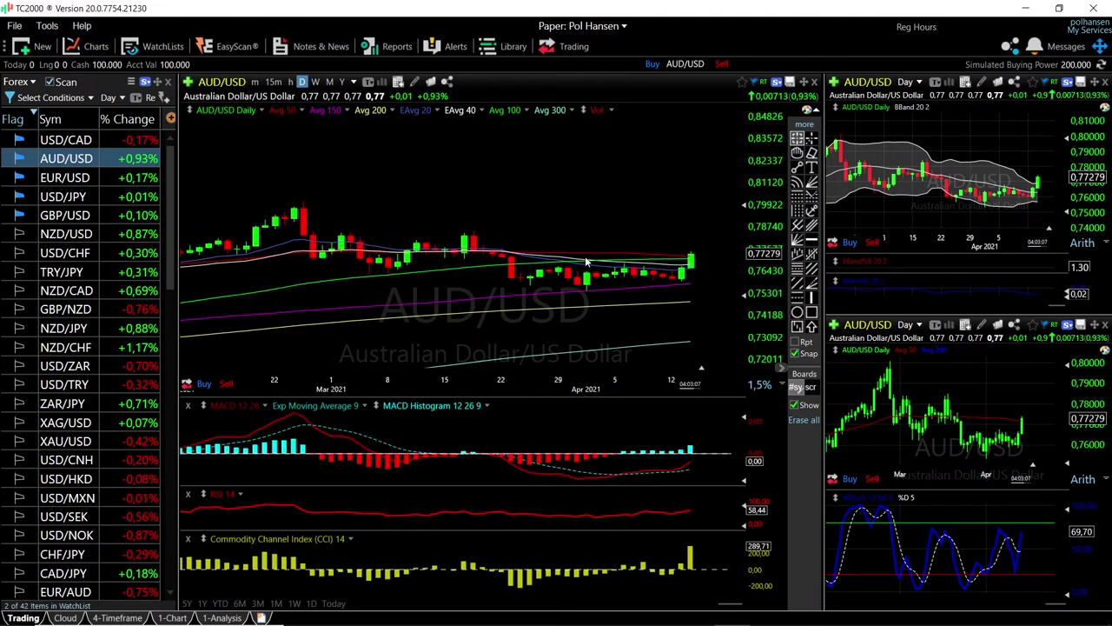